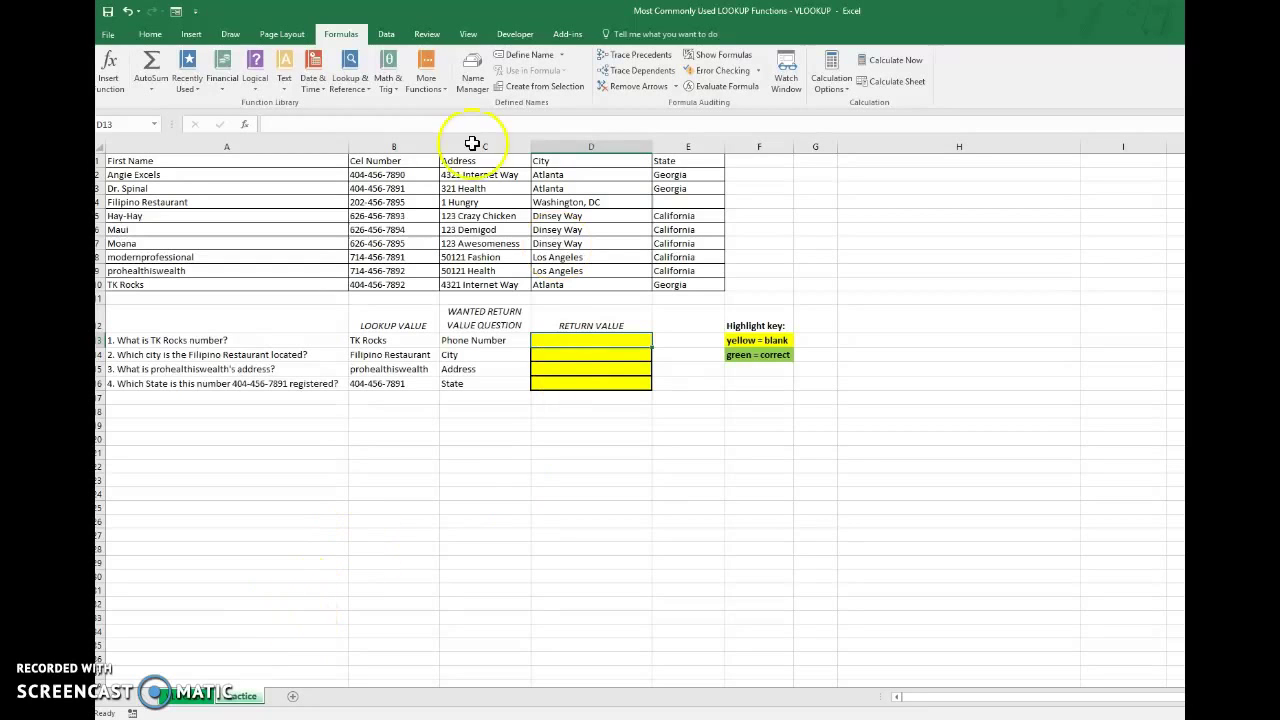
Review the contact table A1:E10 and the TK Rocks phone-number question, then select answer cell D13
left_click(257, 191)
left_click_drag(254, 163, 689, 286)
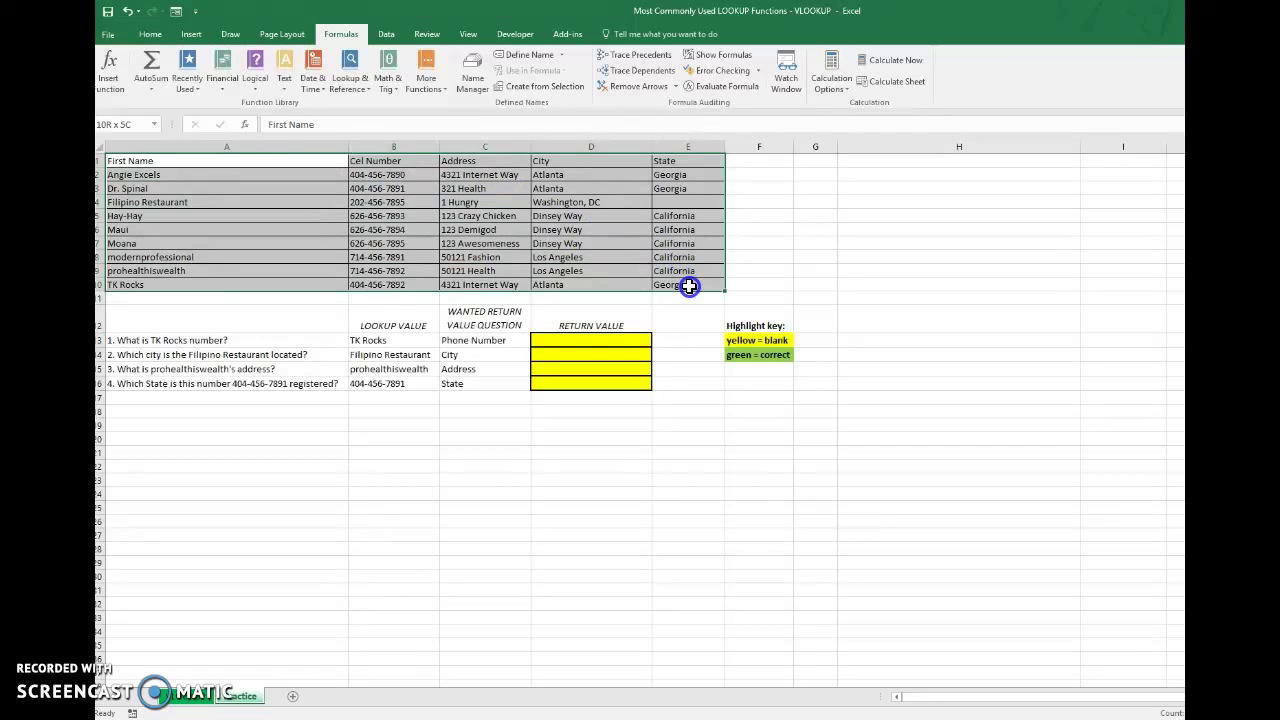
left_click_drag(186, 318, 745, 388)
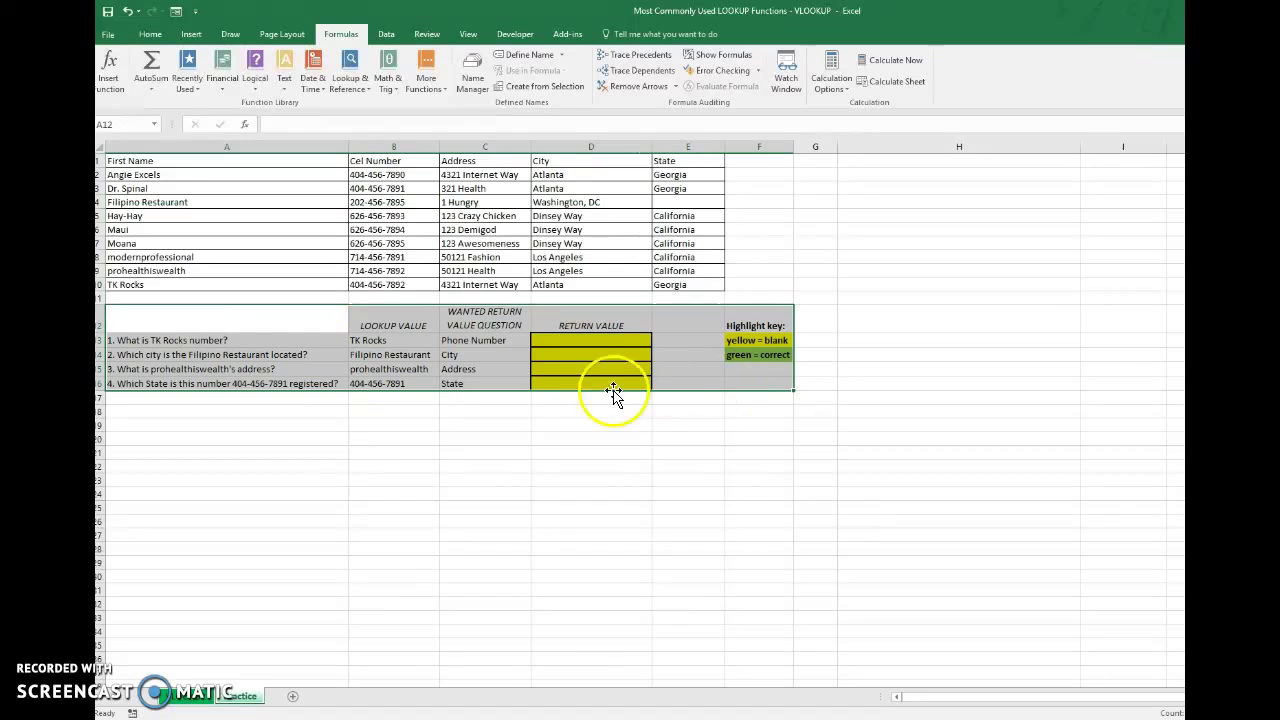
left_click(289, 340)
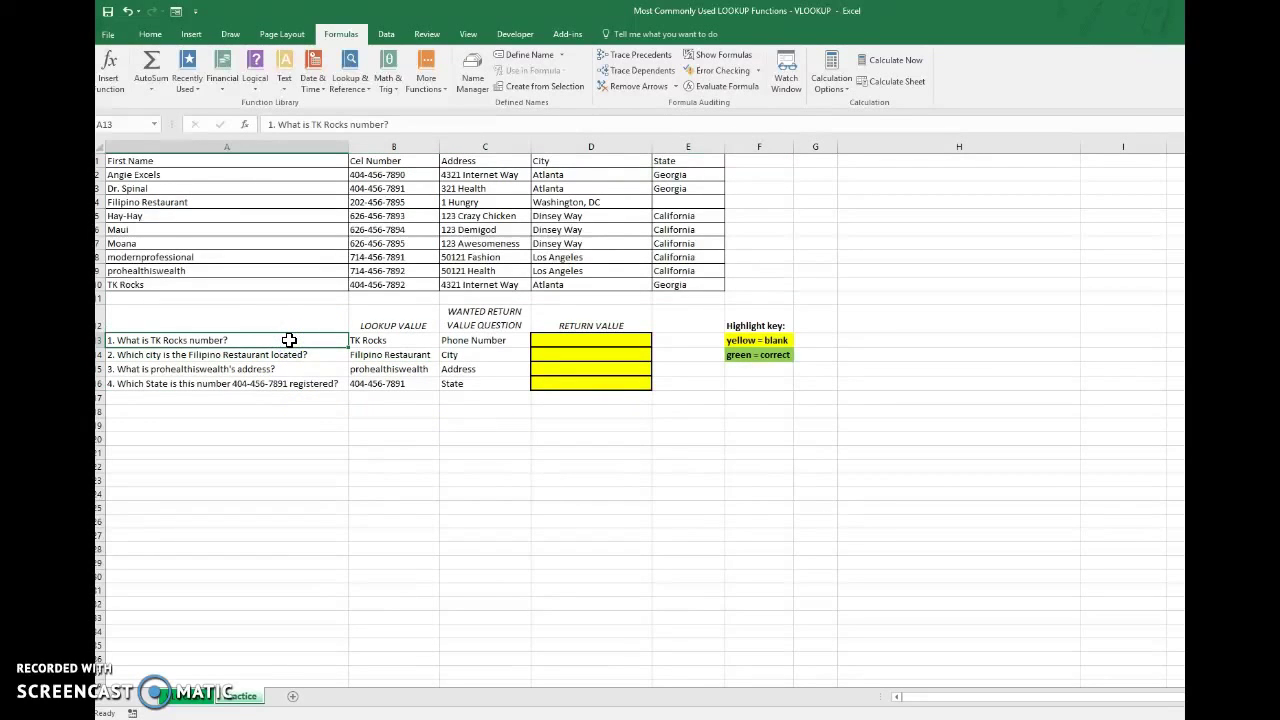
left_click(384, 341)
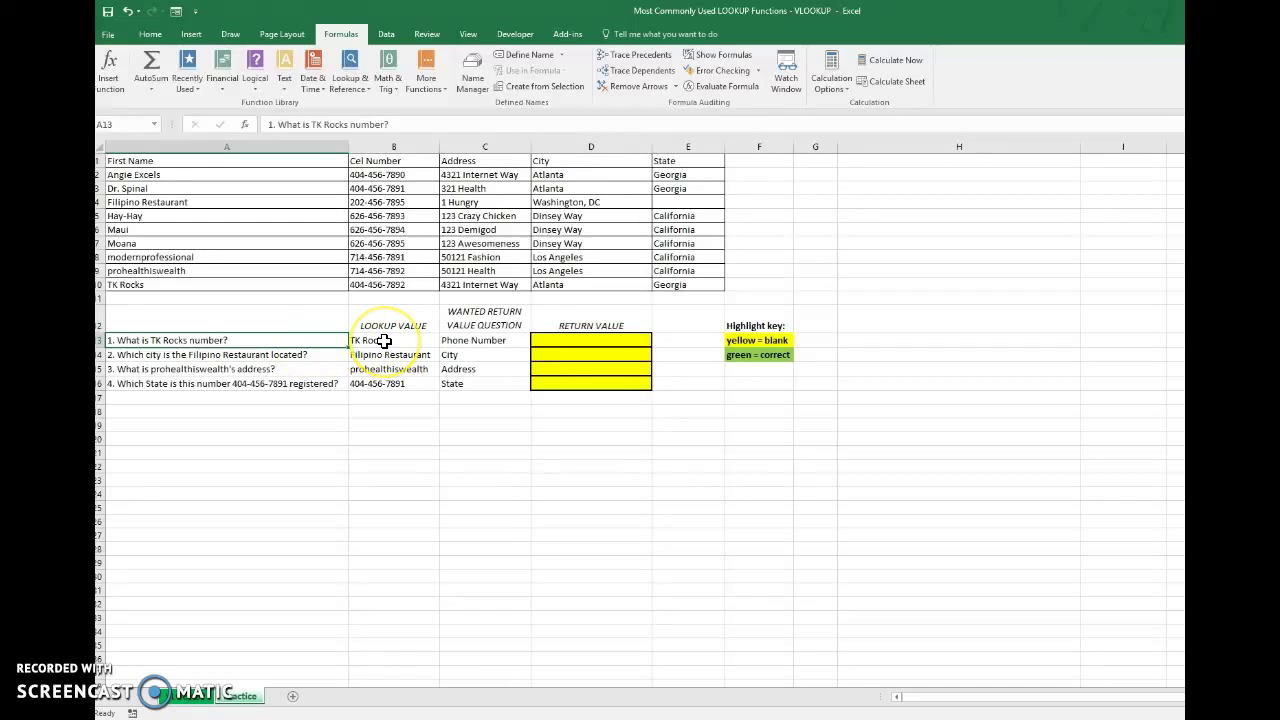
left_click(384, 341)
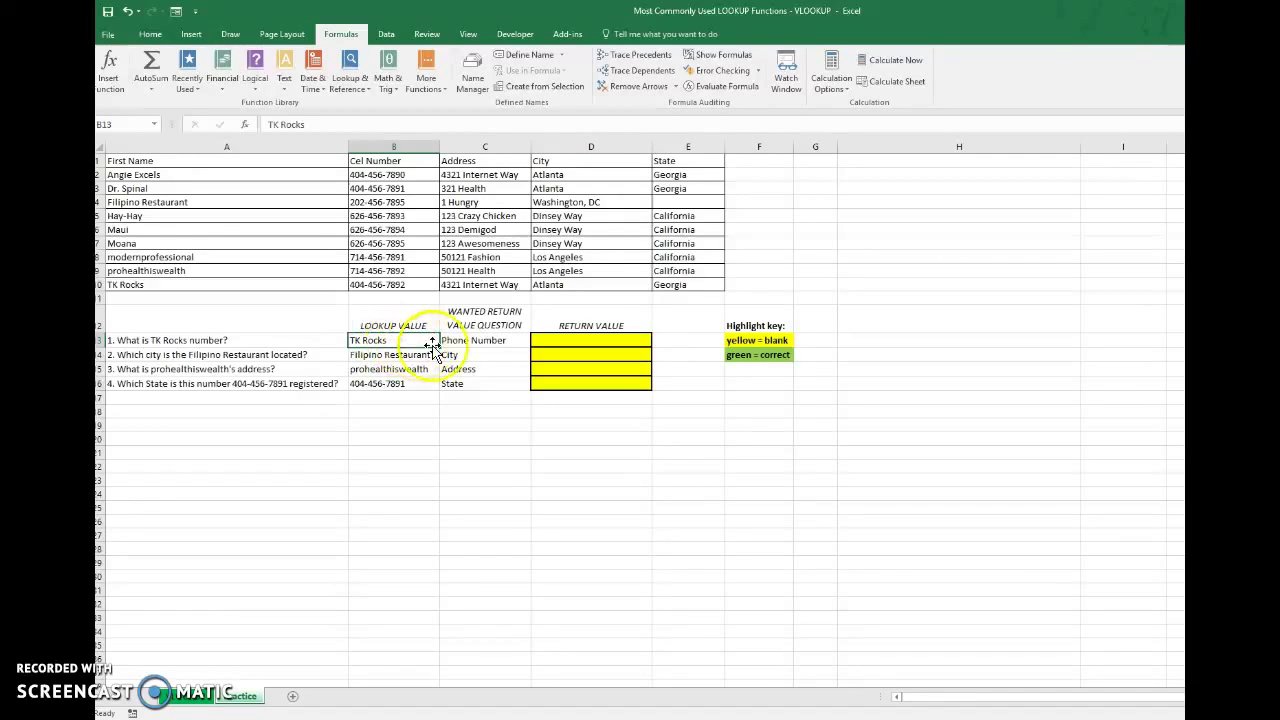
left_click(478, 340)
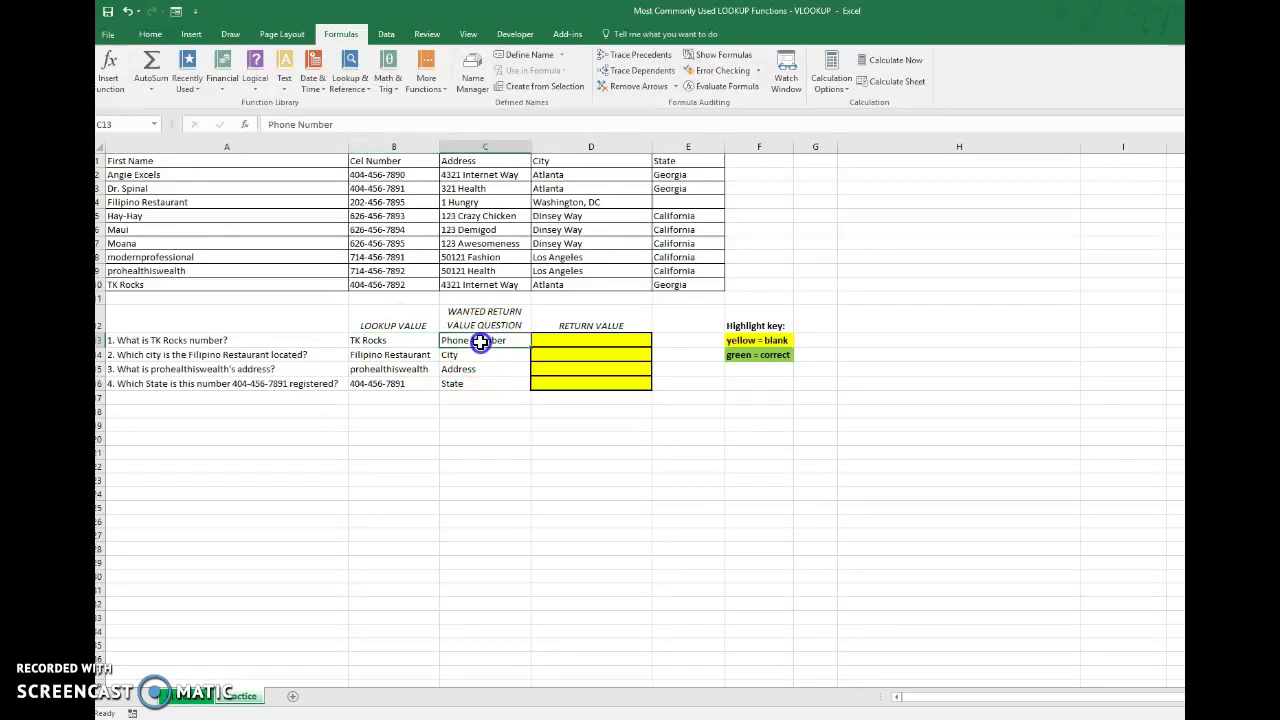
left_click(597, 340)
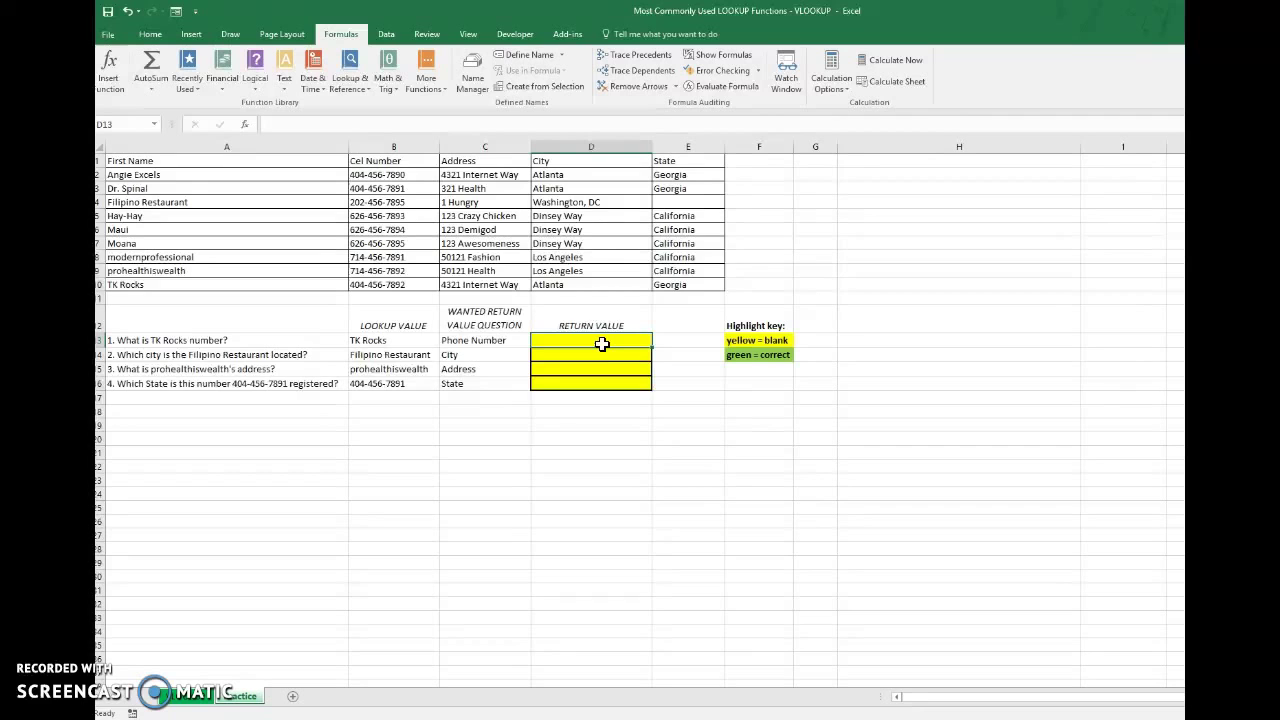
Insert a VLOOKUP into D13 using B13 (TK Rocks) as the lookup value
left_click(352, 80)
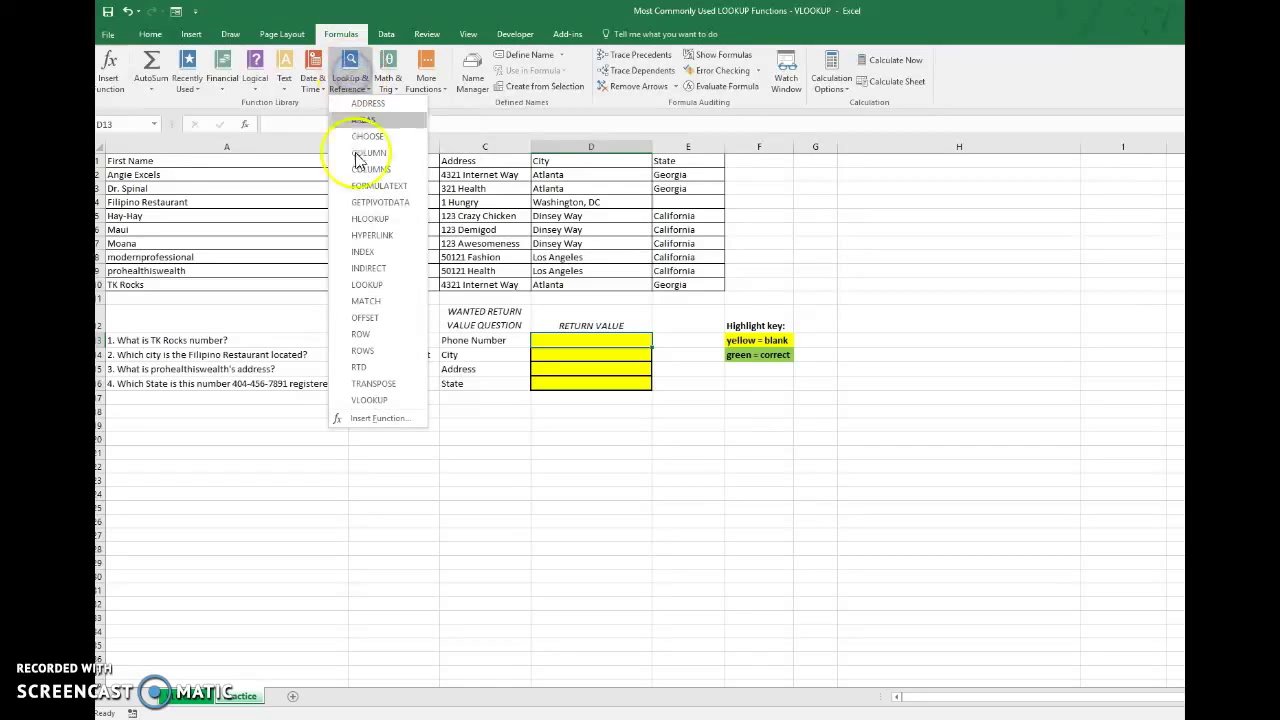
left_click(369, 400)
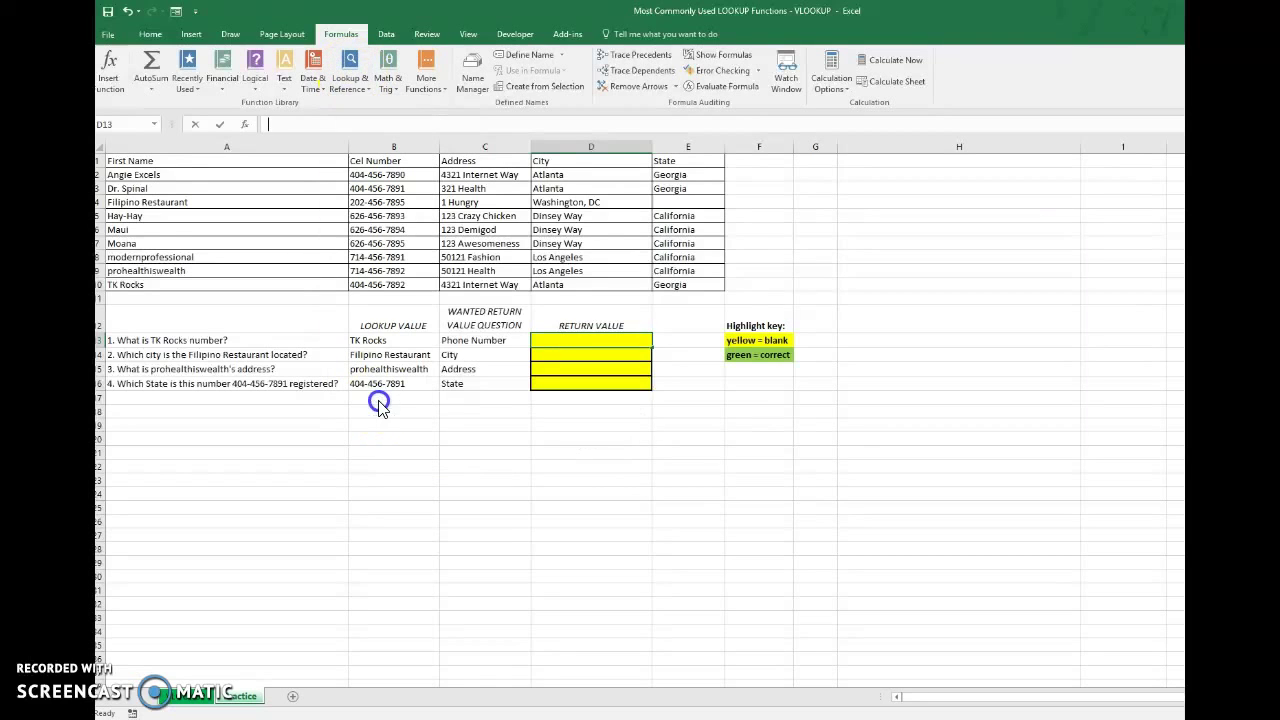
mouse_move(835, 233)
left_mouse_down()
mouse_move(835, 363)
mouse_move(827, 257)
left_mouse_up()
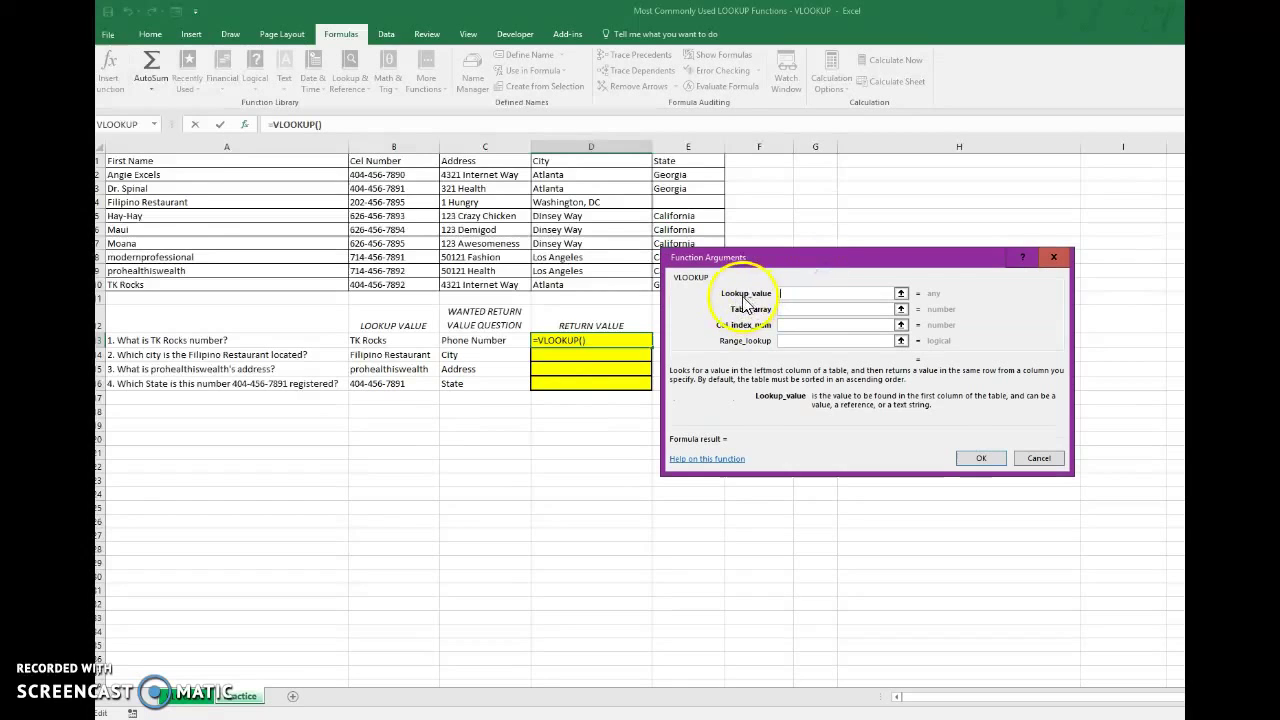
left_click(790, 291)
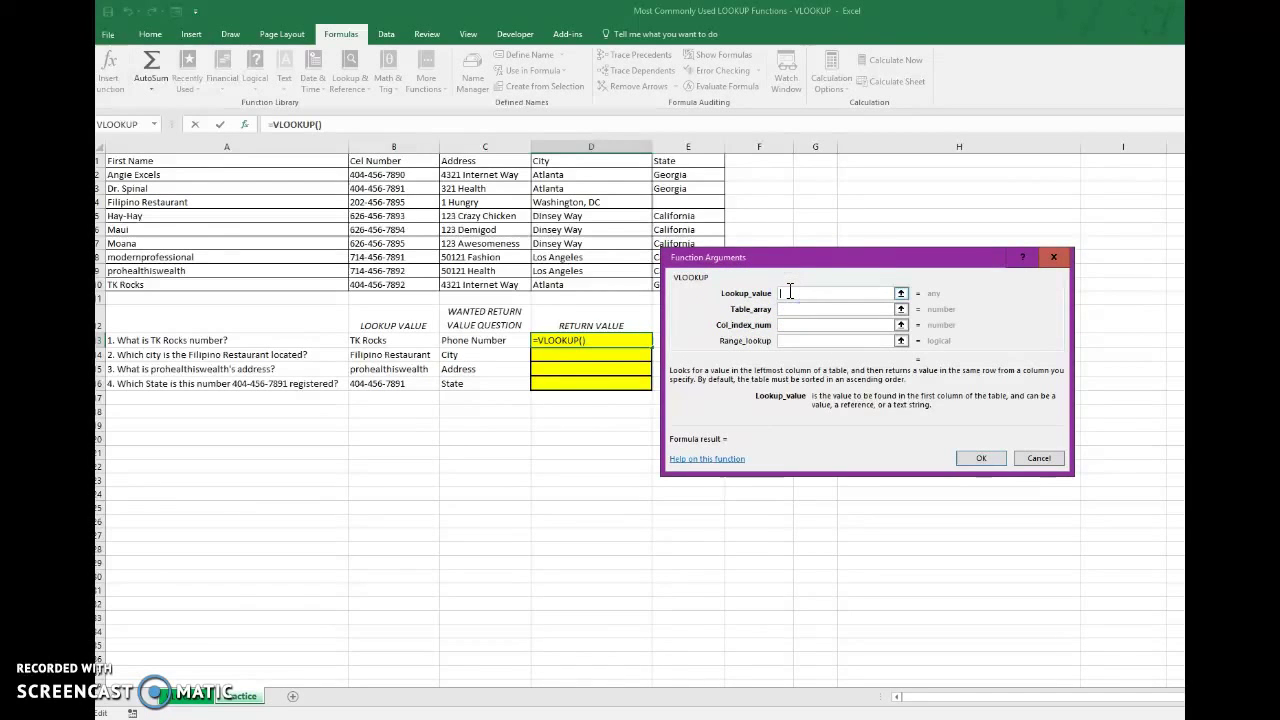
left_click(358, 341)
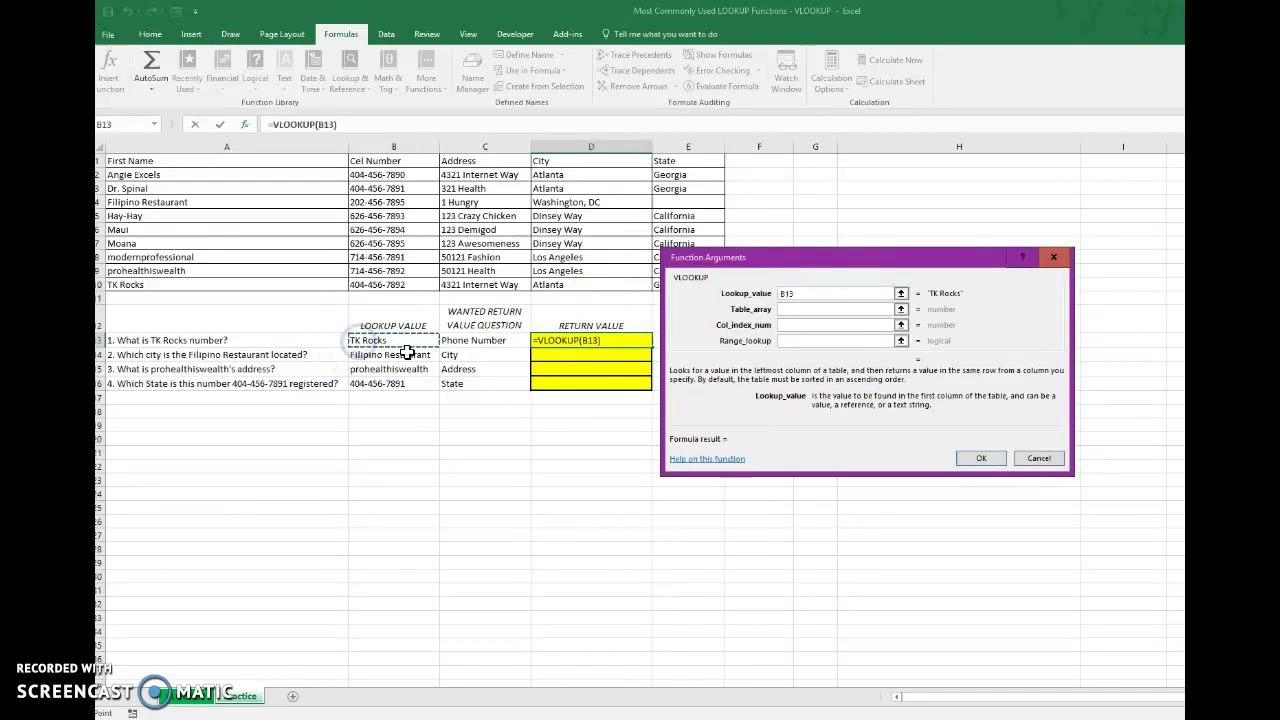
left_click(820, 308)
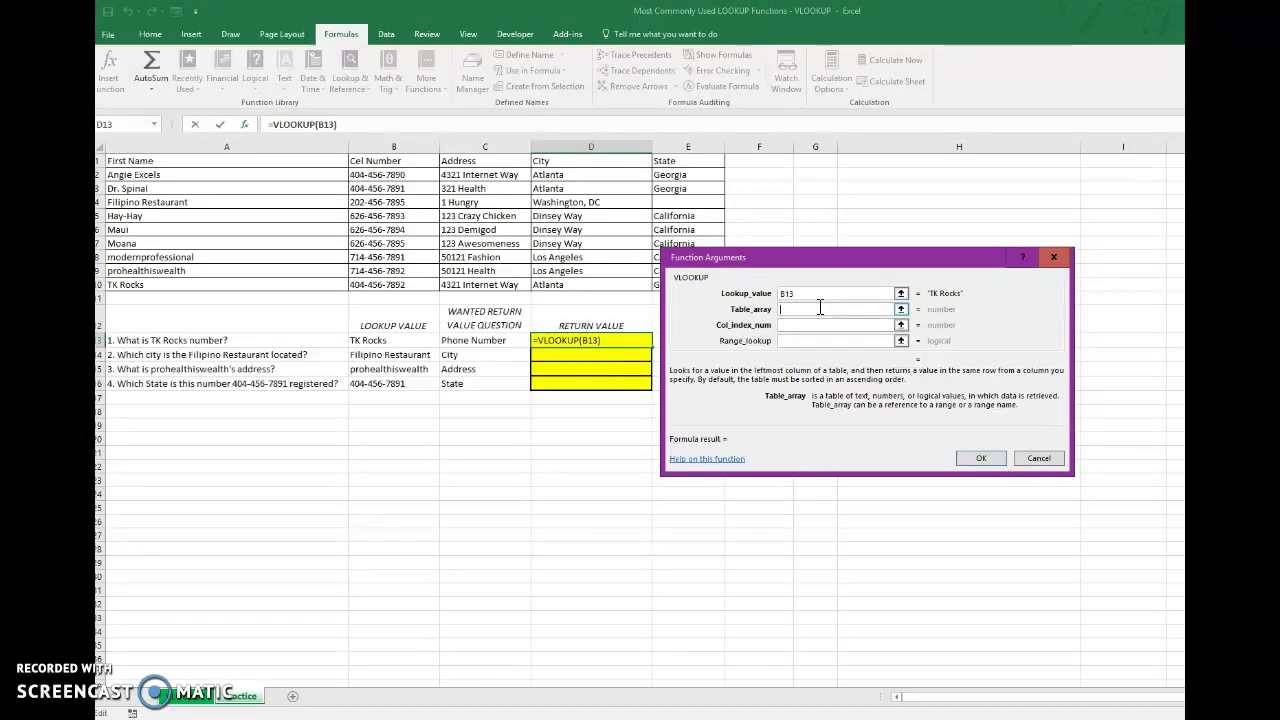
left_click_drag(130, 162, 689, 283)
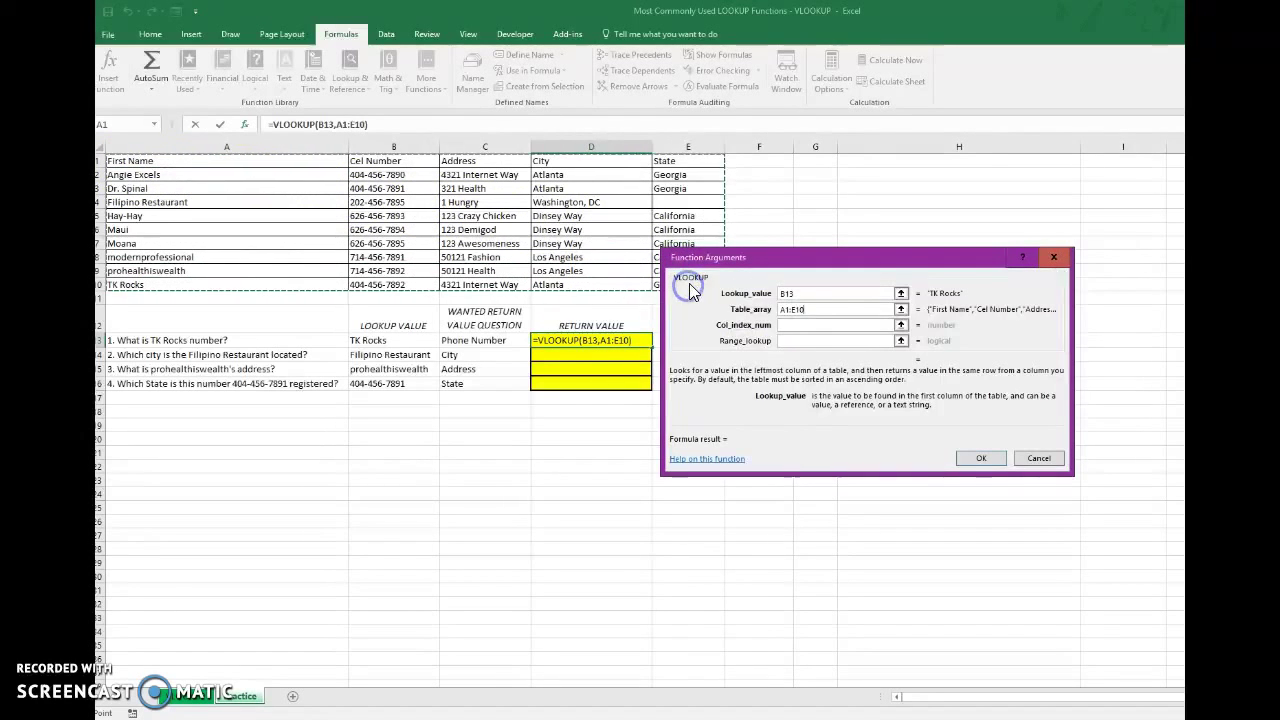
left_click(801, 325)
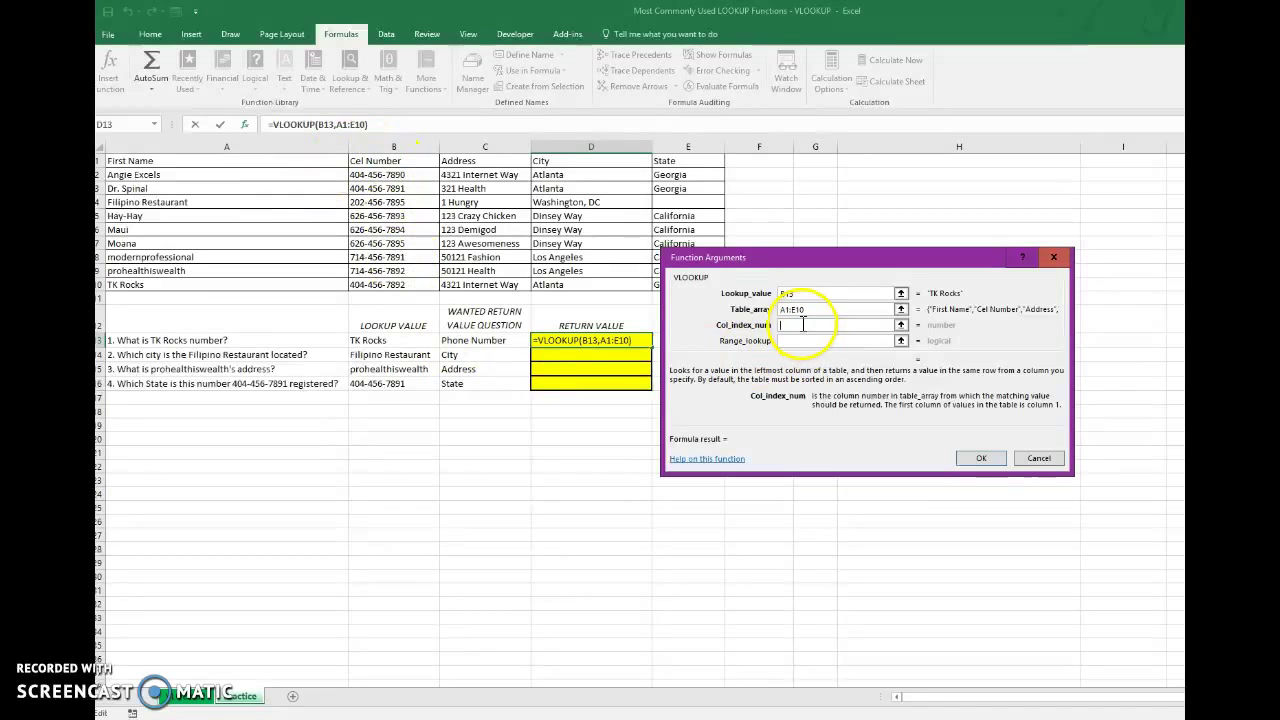
type("2")
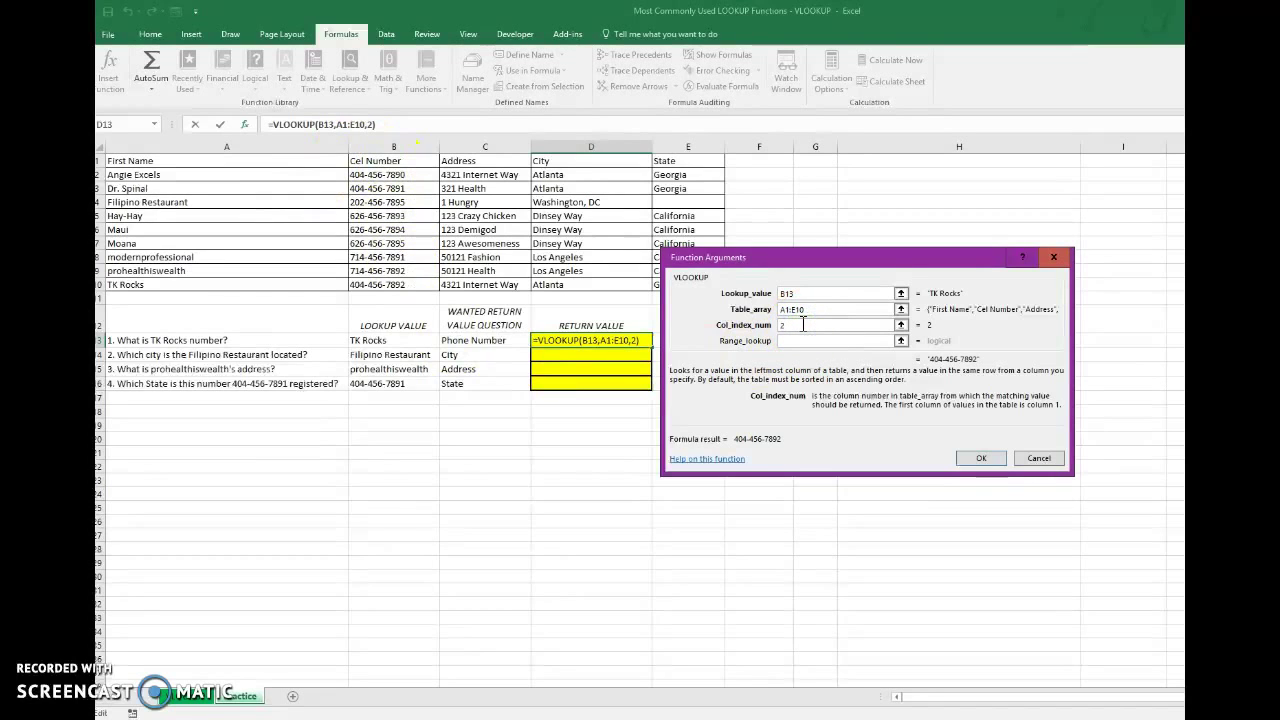
left_click(799, 340)
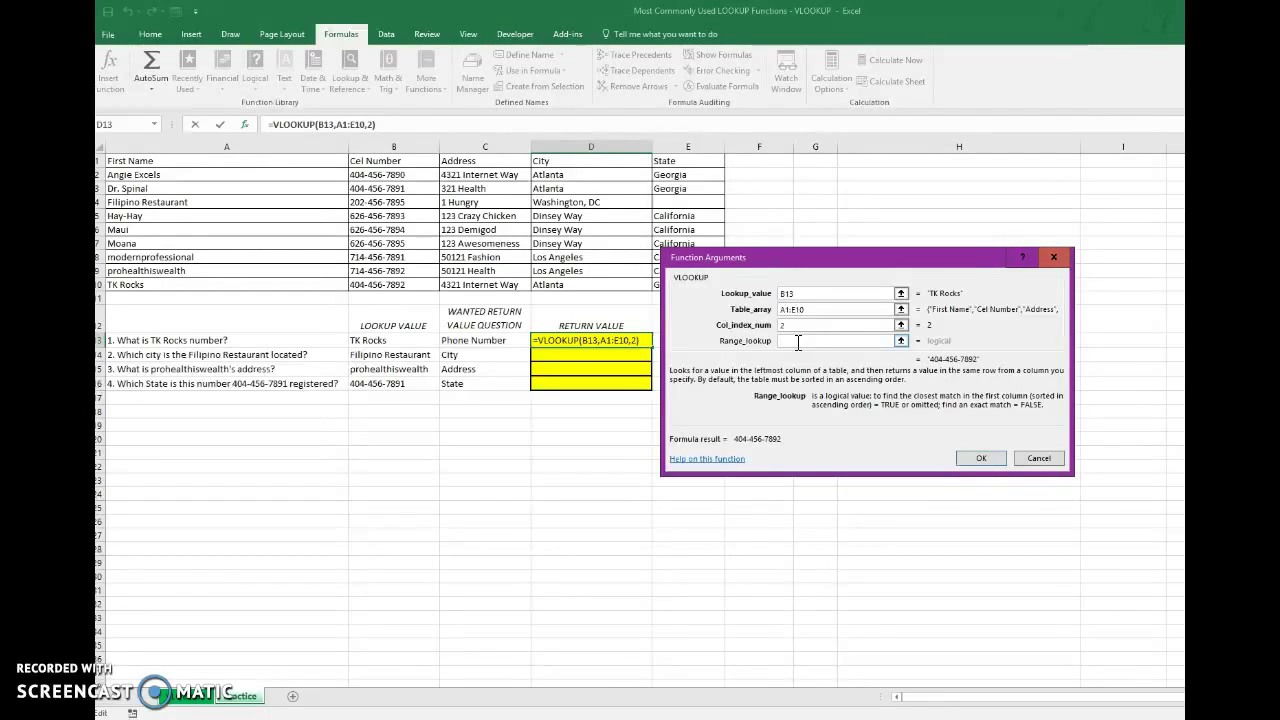
Enter 0 as the range lookup for an exact match and confirm =VLOOKUP(B13,A1:E10,2,0)
type("0")
left_click(974, 454)
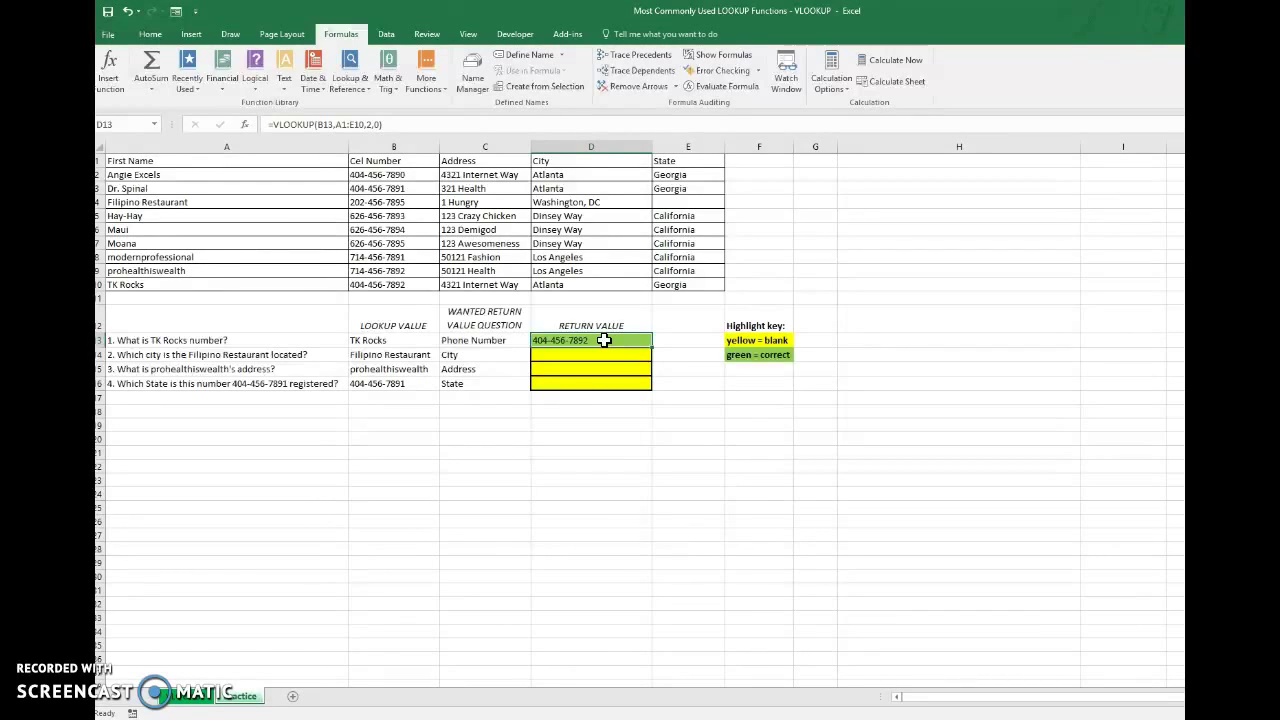
key("Delete")
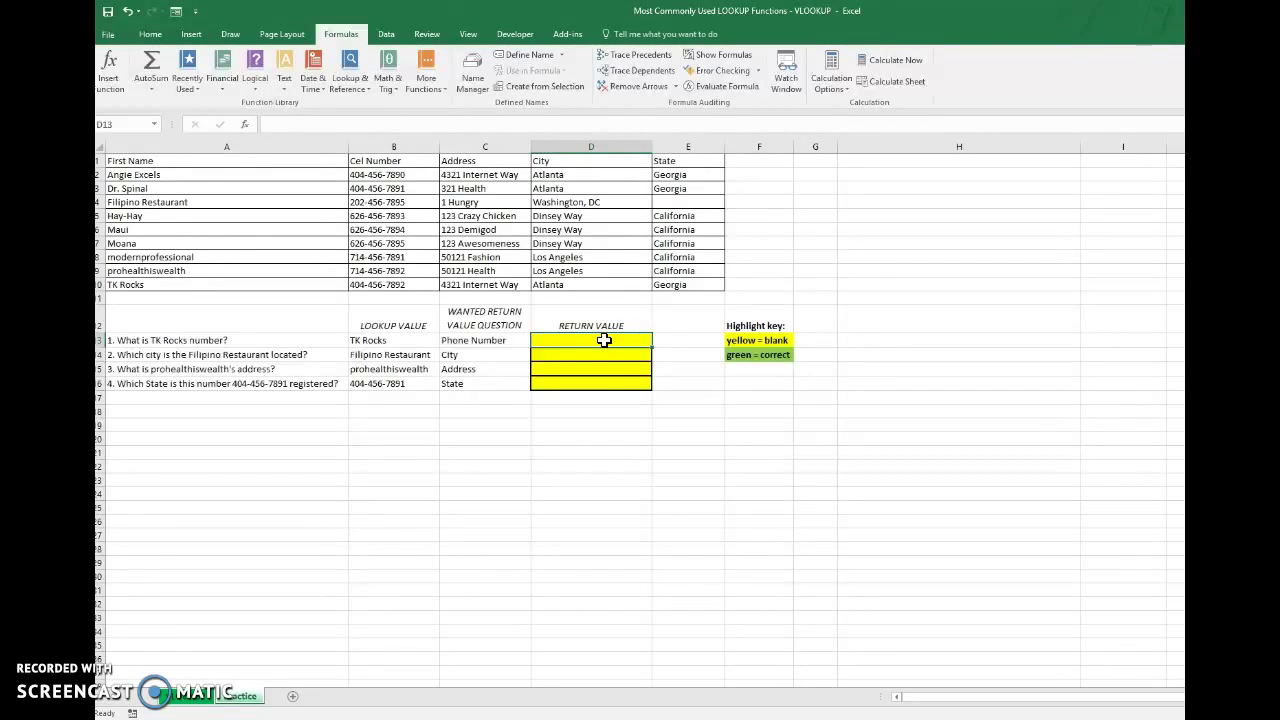
type("=vlo")
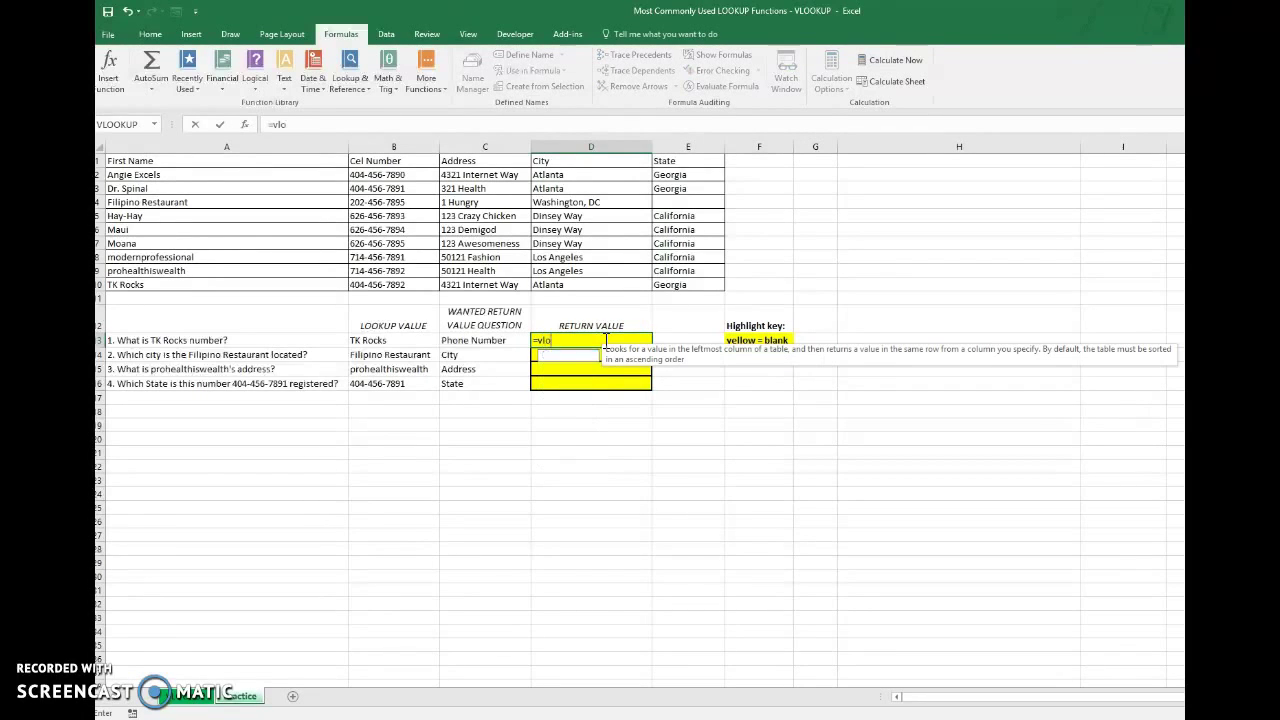
type("okup(")
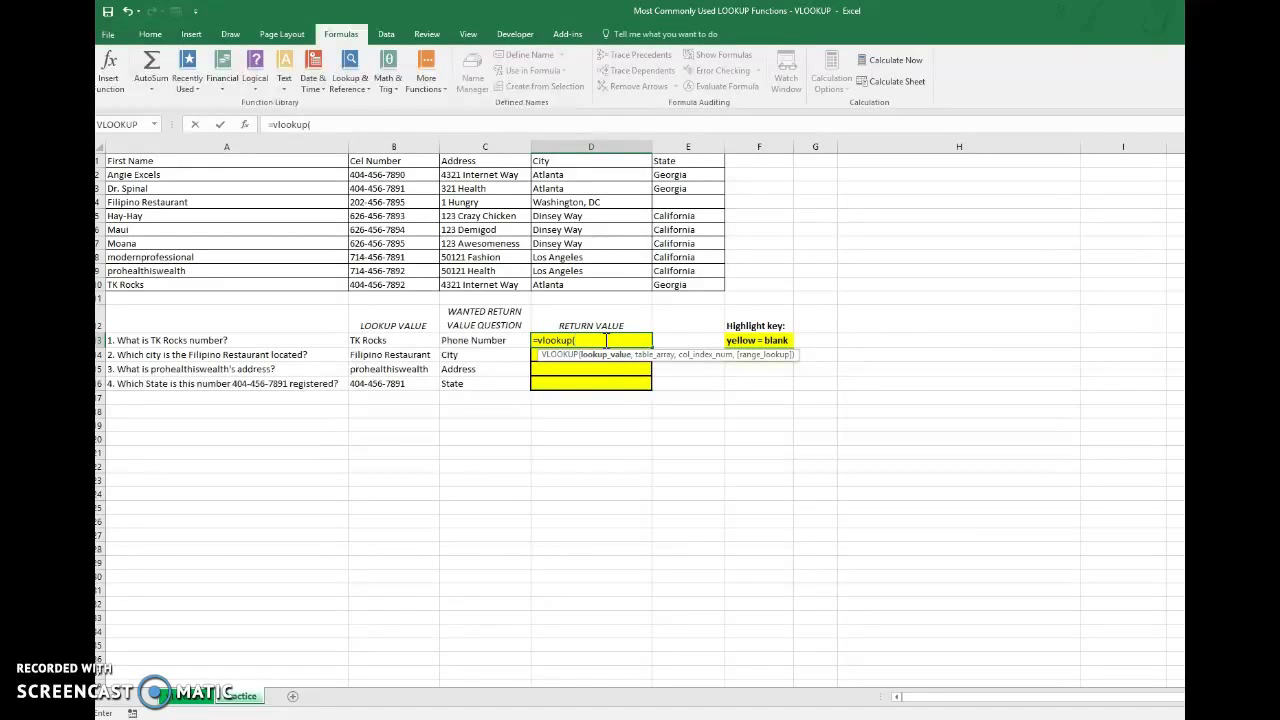
left_click(396, 342)
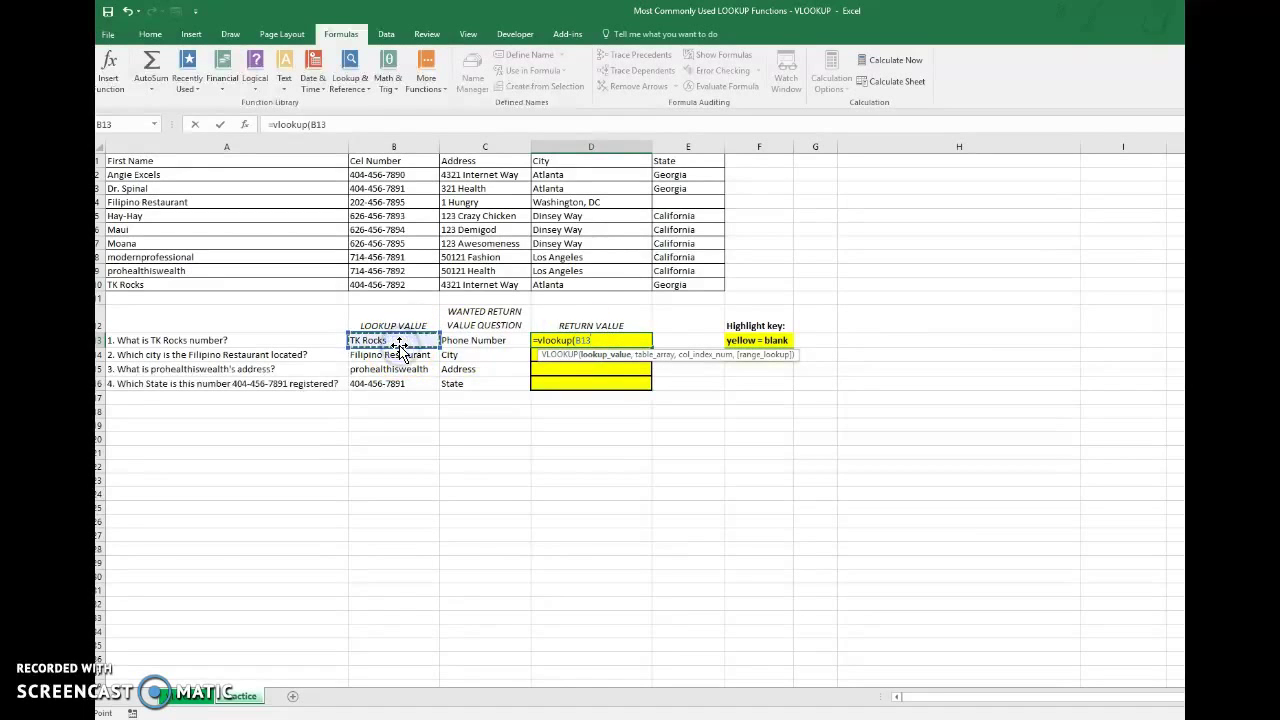
type(",")
left_click_drag(320, 162, 707, 290)
type(",")
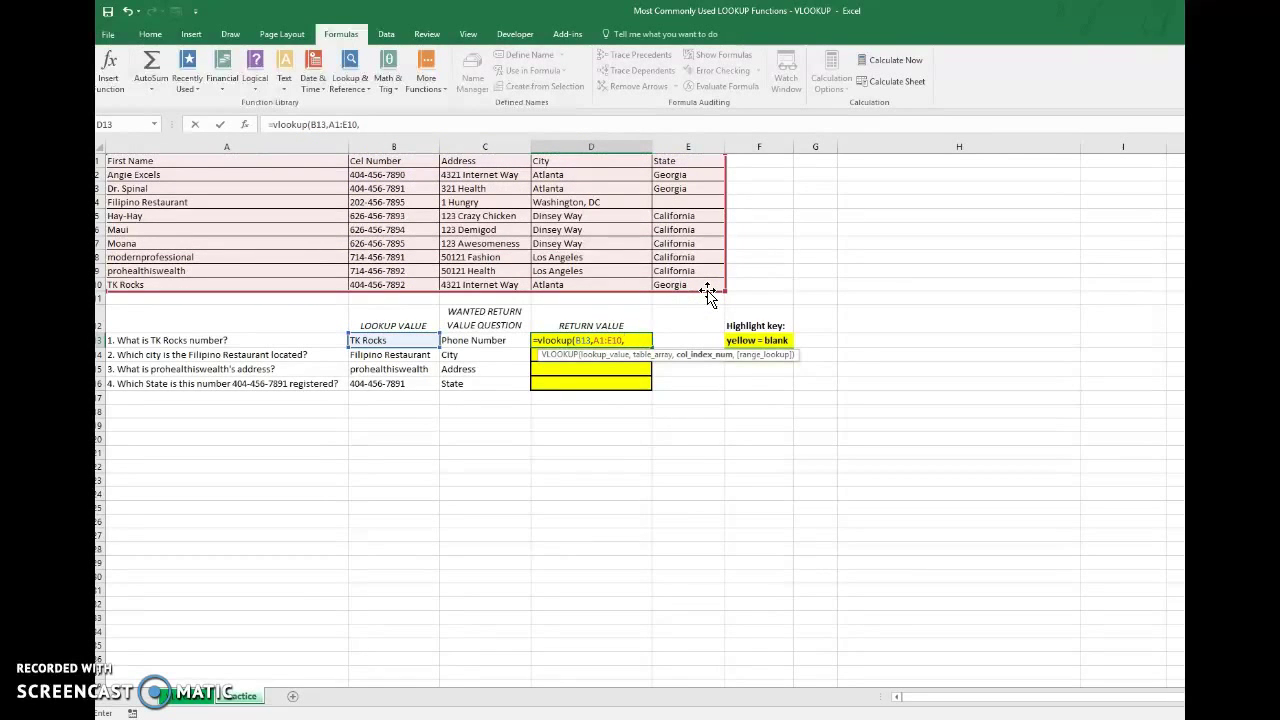
type("2,")
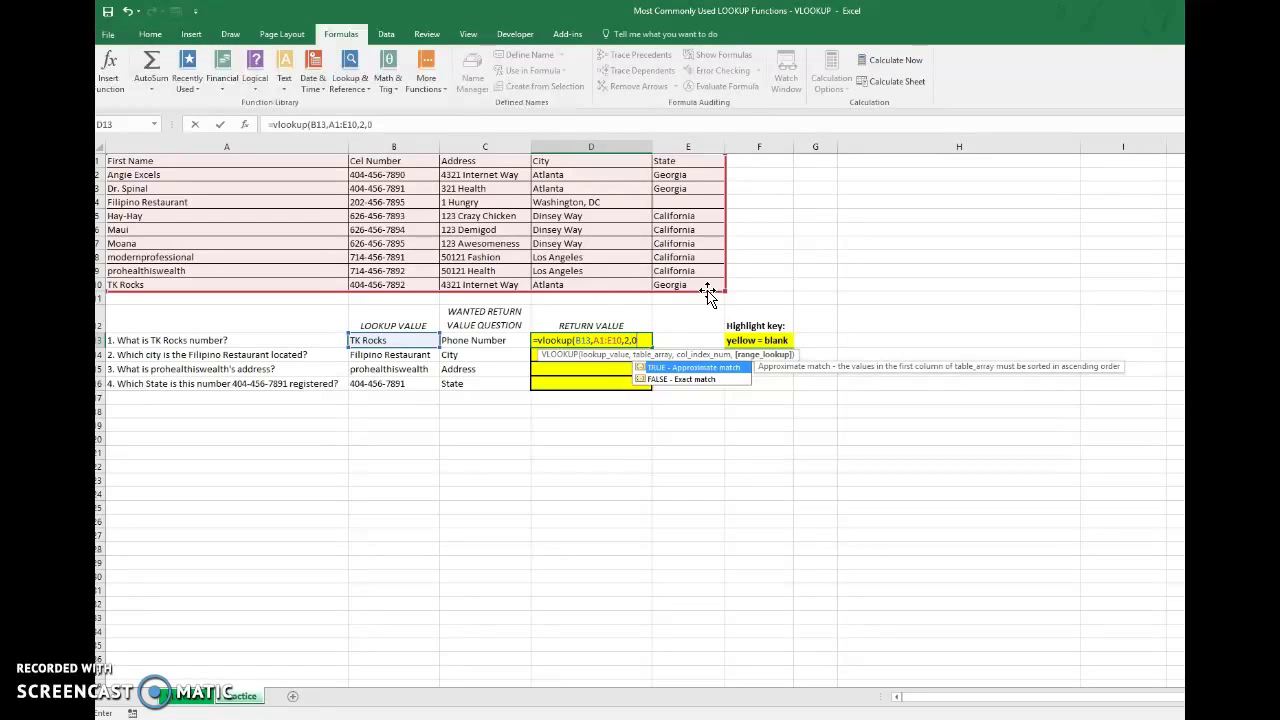
type("0)")
key("Return")
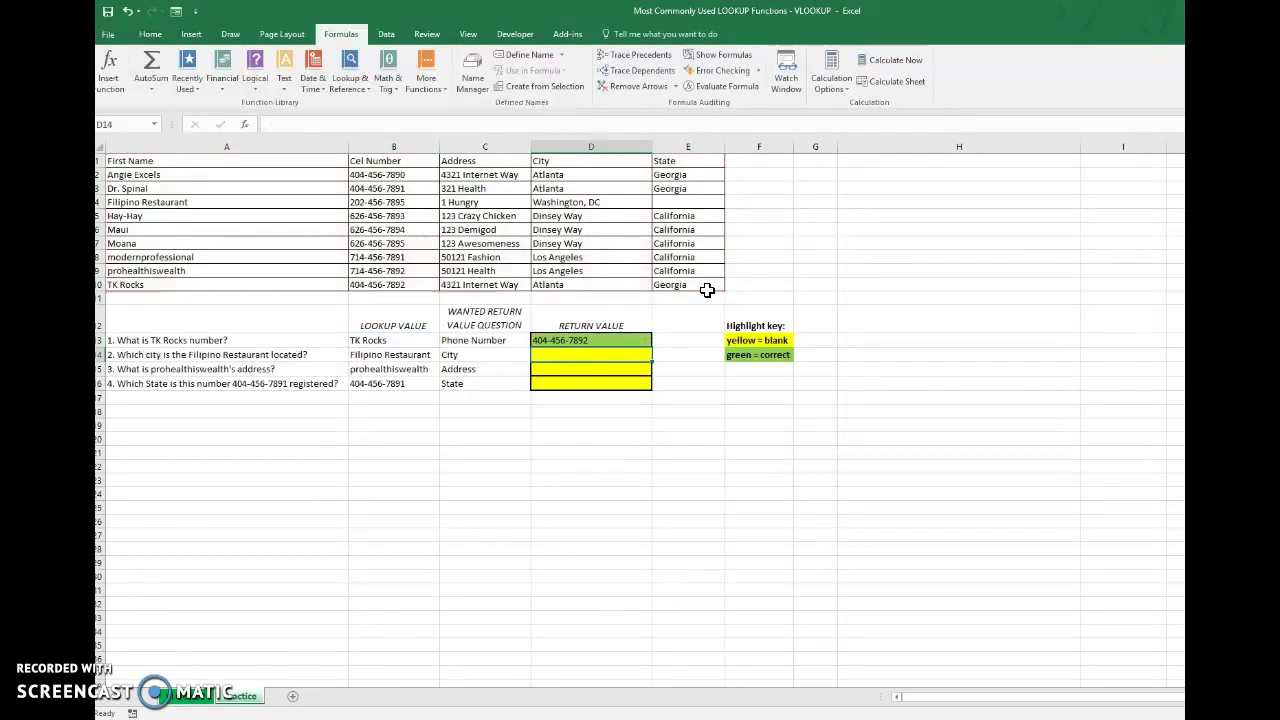
left_click(616, 341)
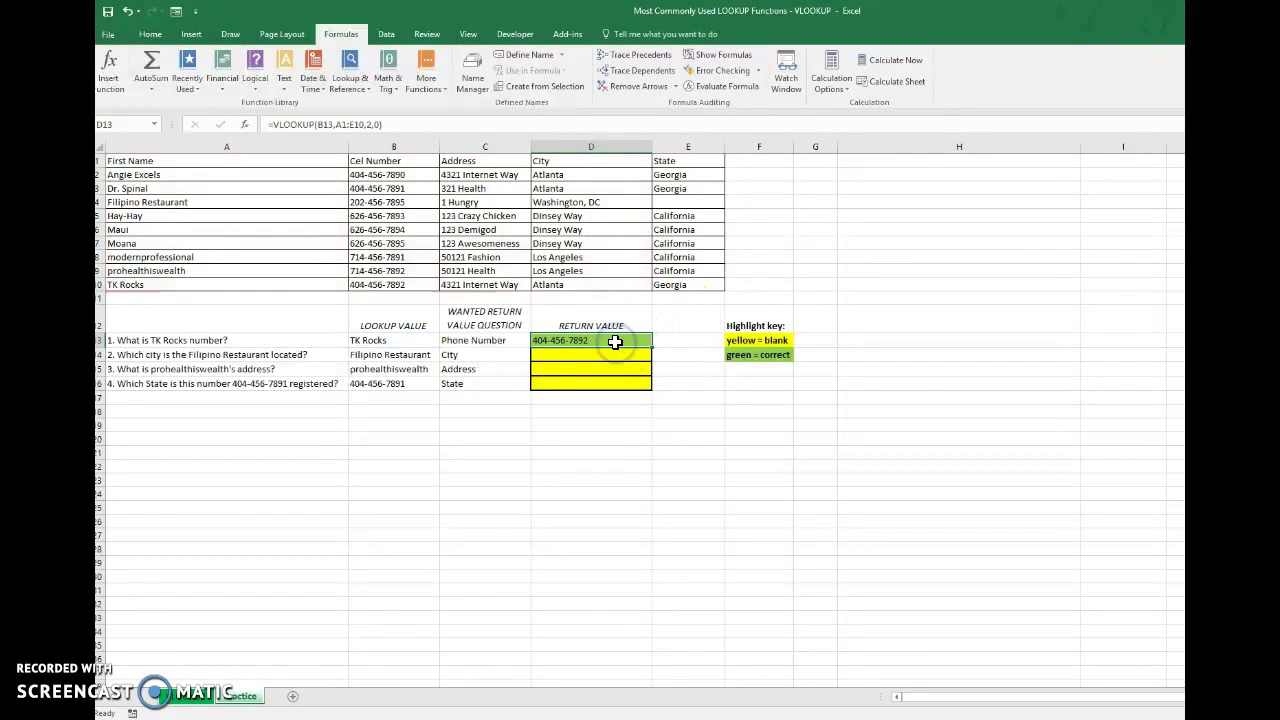